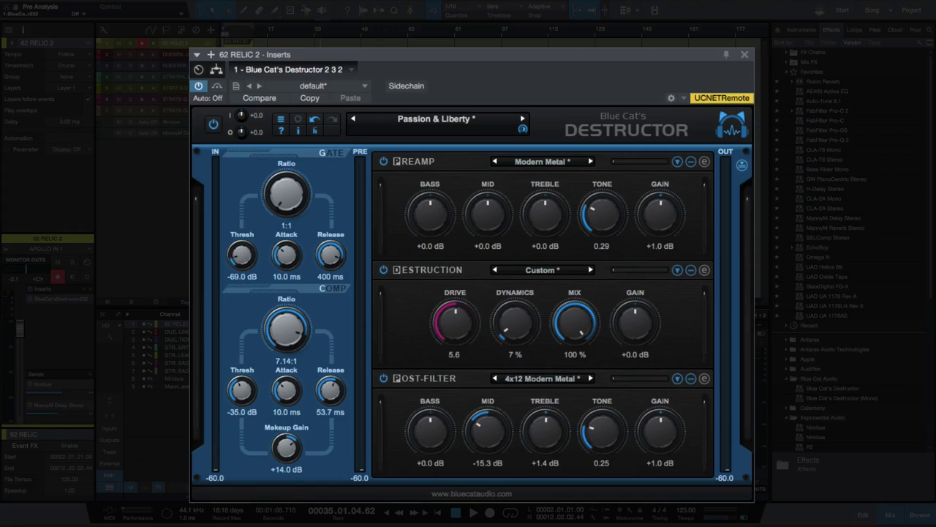
click(704, 269)
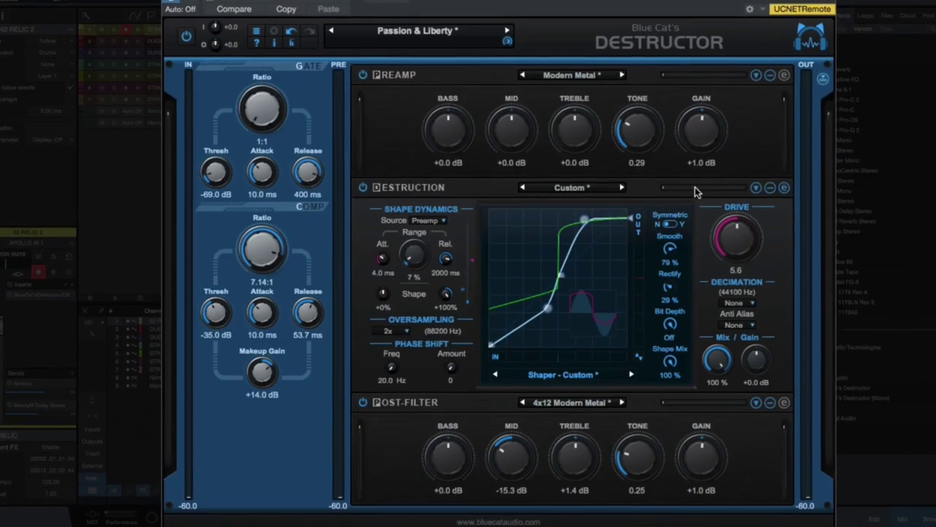
click(775, 401)
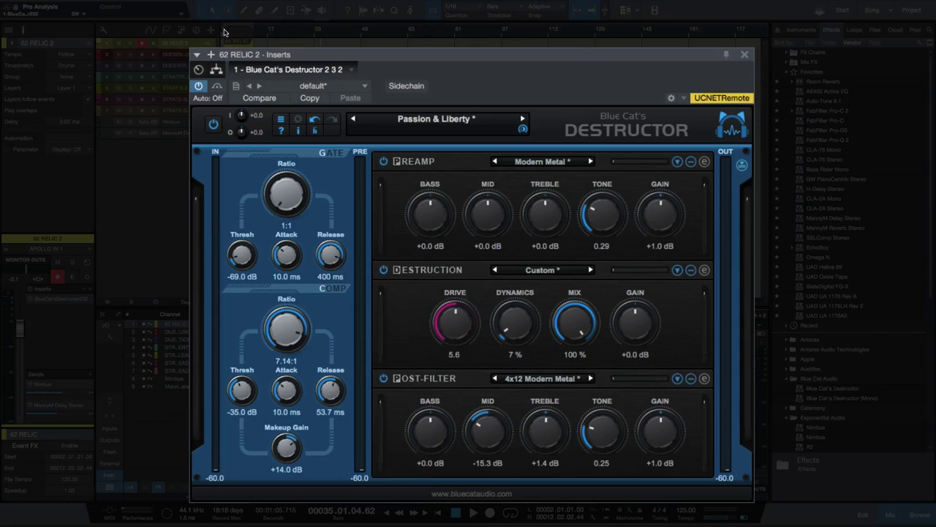
- Play the song from near bar 2 to audition the Passion & Liberty preset on 62 RELIC 2
click(225, 34)
key(space)
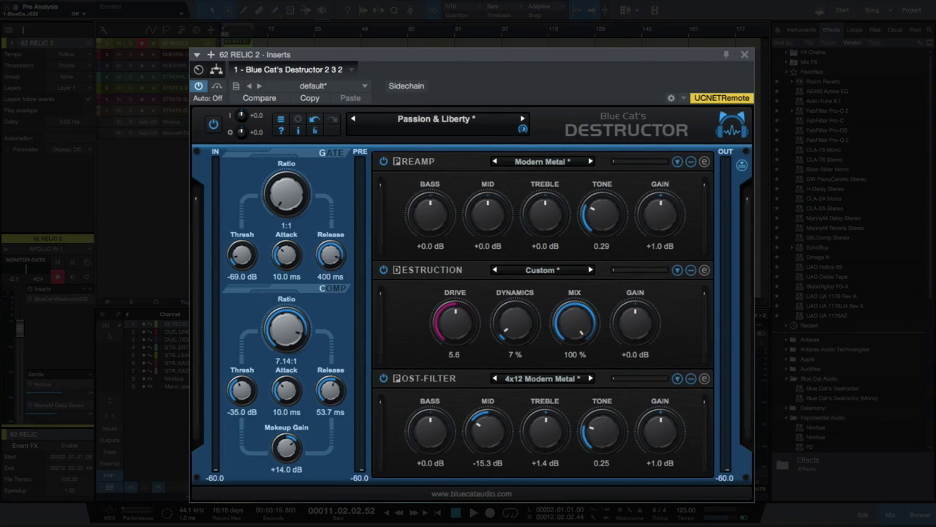
- Show DUESENBERG CRUNCH's Crunch Rock Destructor, stop playback, and select the next guitar track
click(50, 301)
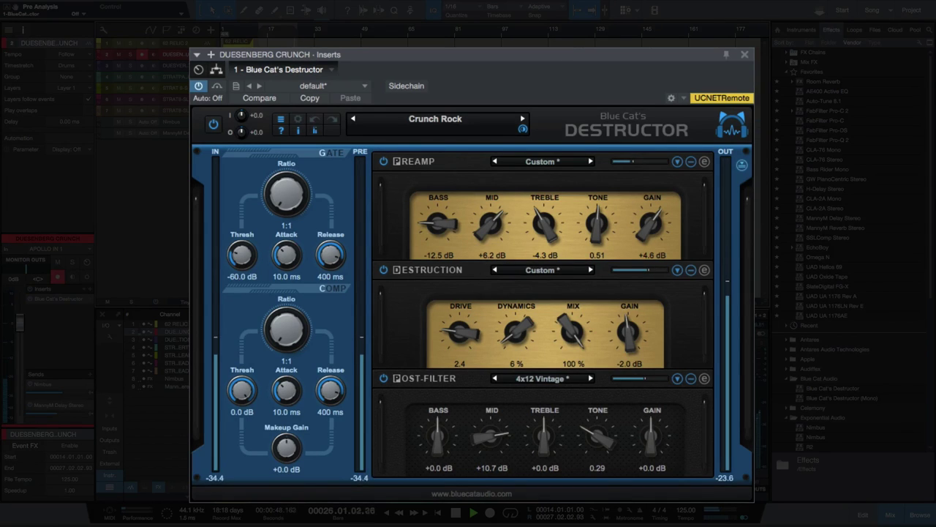
key(space)
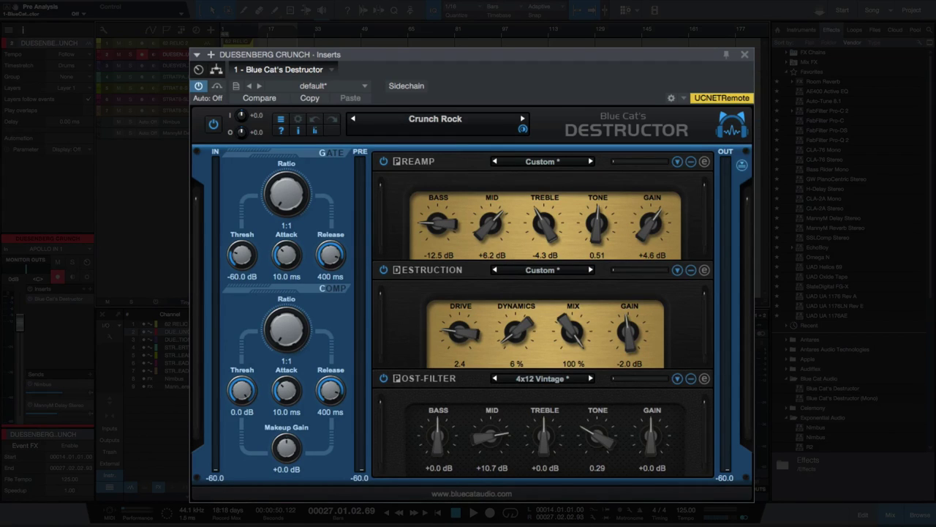
key(Down)
- Show DUESEY ERUPTION's 70s Eruption Destructor and play the song from bar 30
click(57, 299)
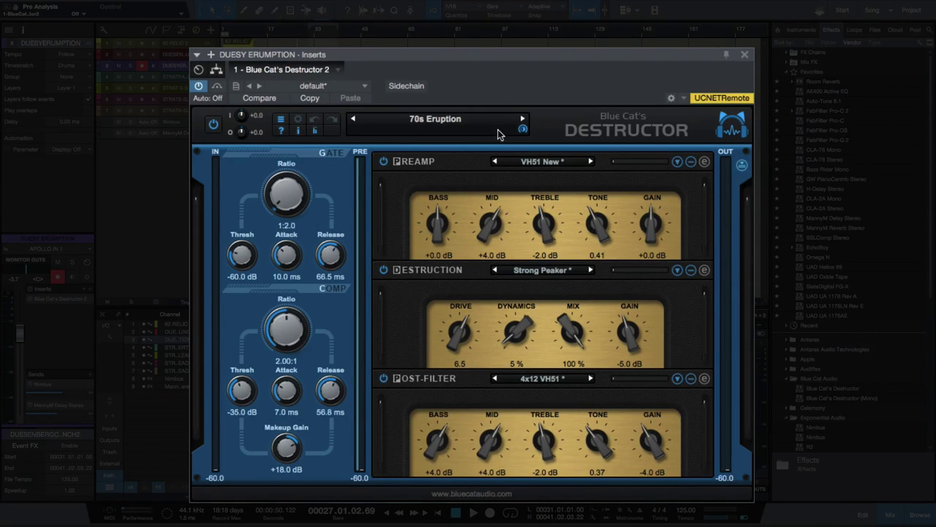
click(307, 35)
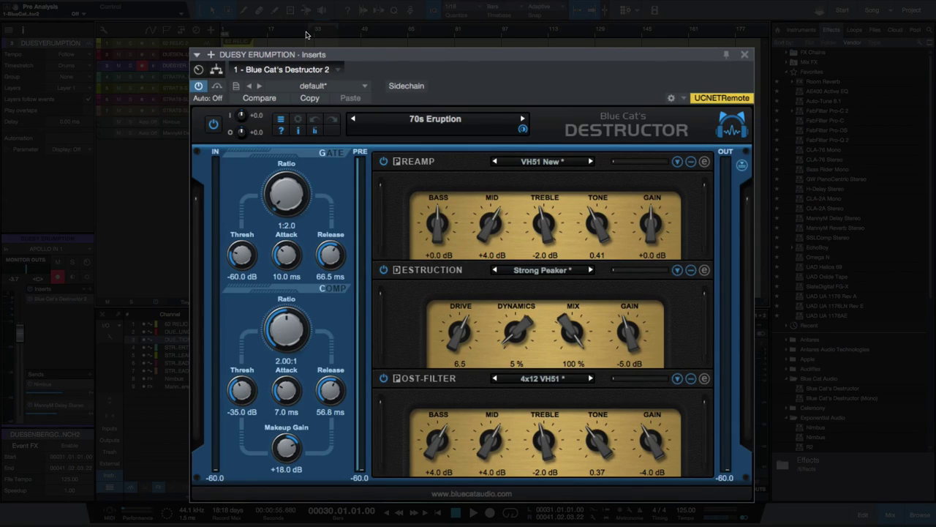
key(space)
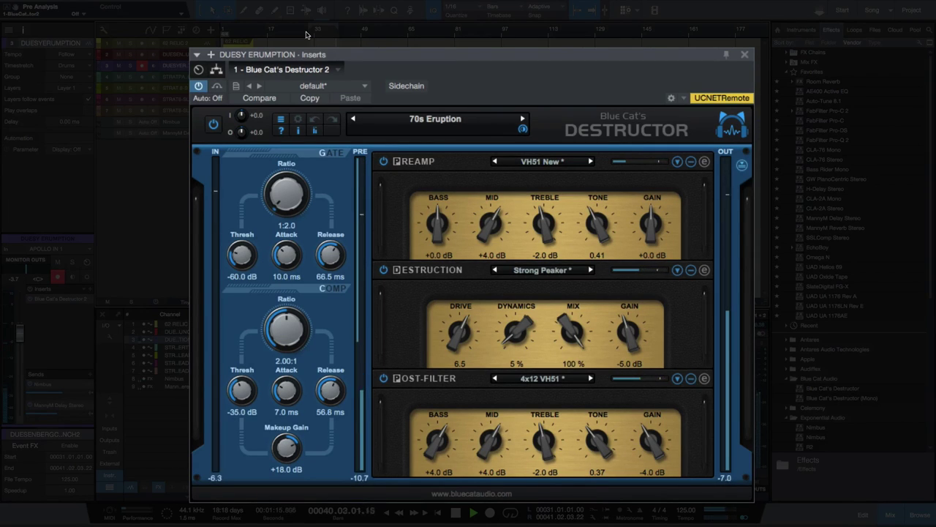
- Show the STRAT 8-S LEAD track's Destructor with Joe's Summer Tone and play it back
click(60, 300)
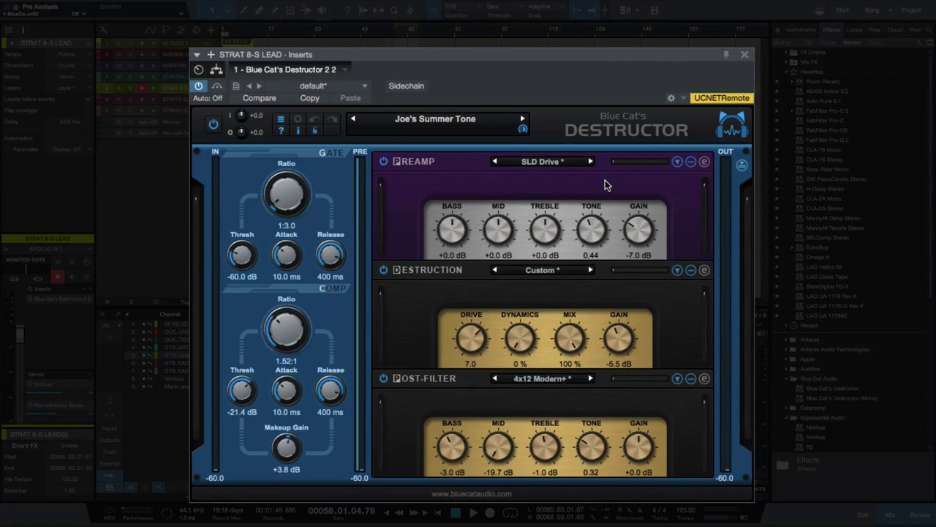
key(space)
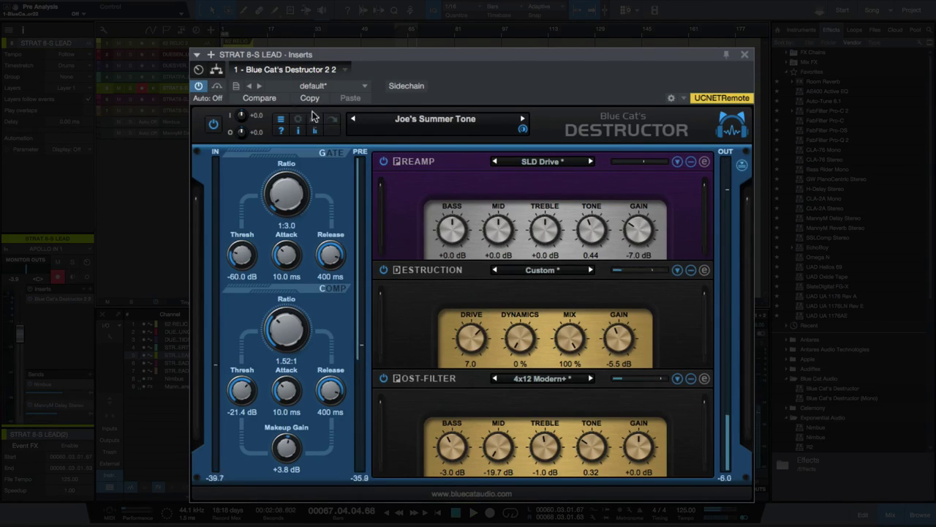
- Switch to the STRAT 8-S LEAD 2 track's Destructor instance
click(185, 99)
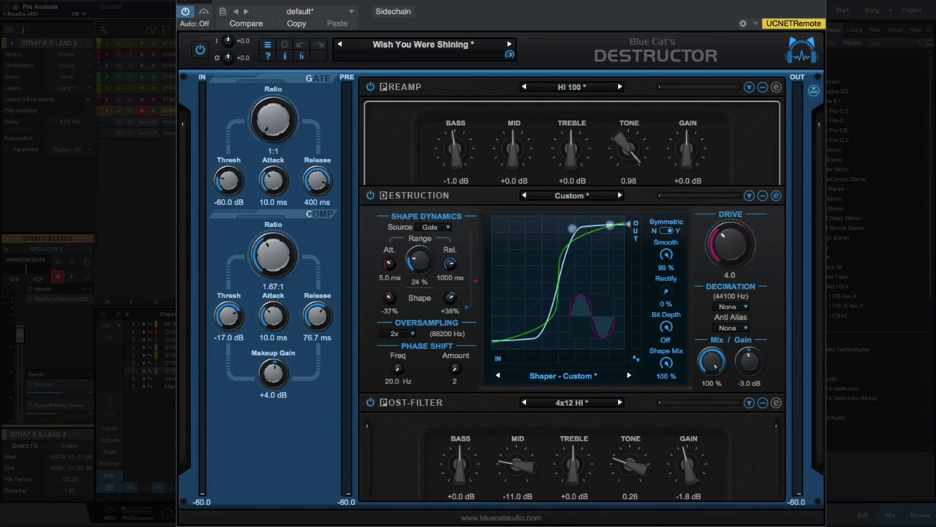
click(762, 195)
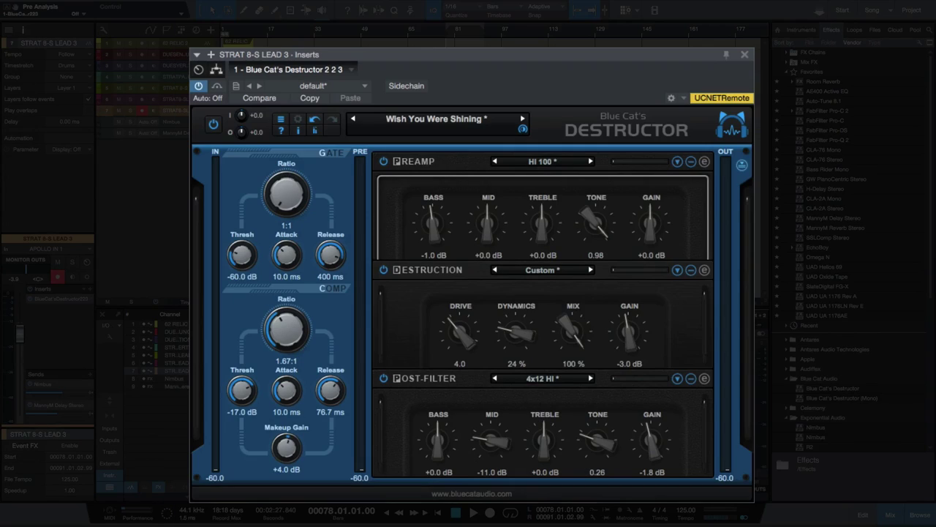
click(702, 270)
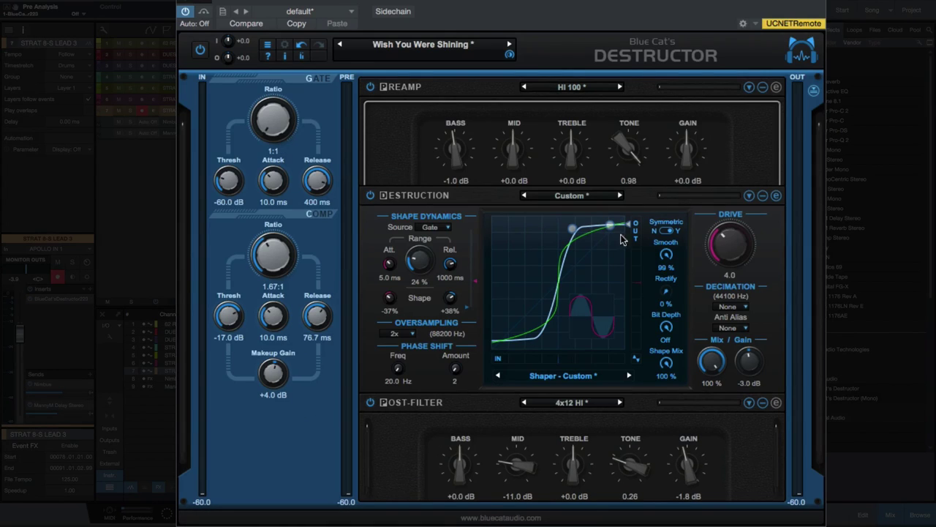